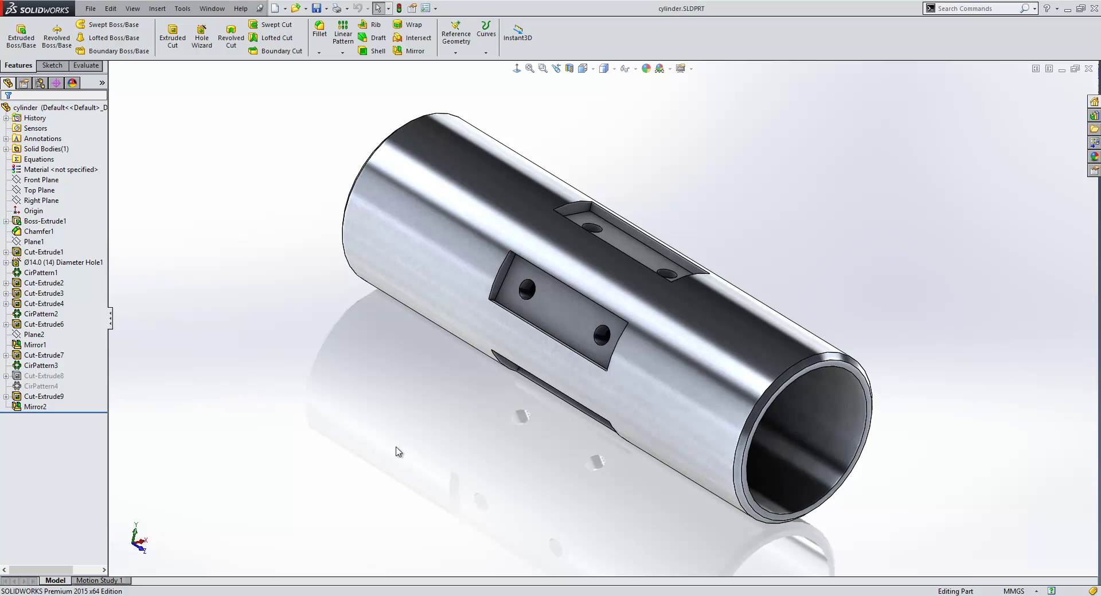
# Open Tools > Customize to bring up the Customize dialog on its Toolbars tab
pyautogui.click(182, 9)
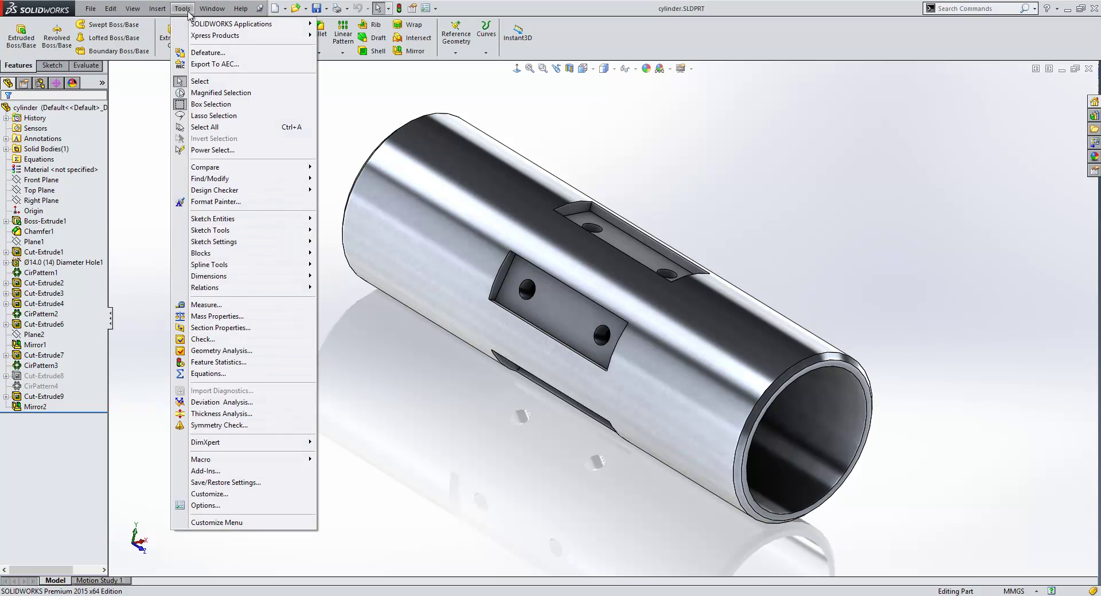
pyautogui.click(210, 494)
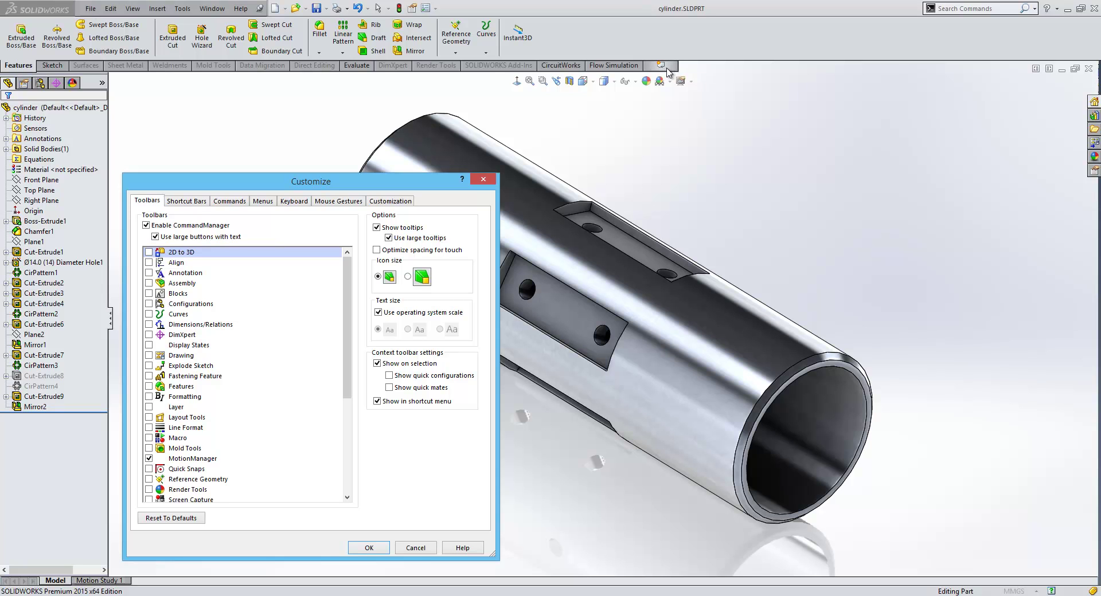
# Add an empty CommandManager tab and name it 'Commonly used tools'
pyautogui.rightClick(669, 72)
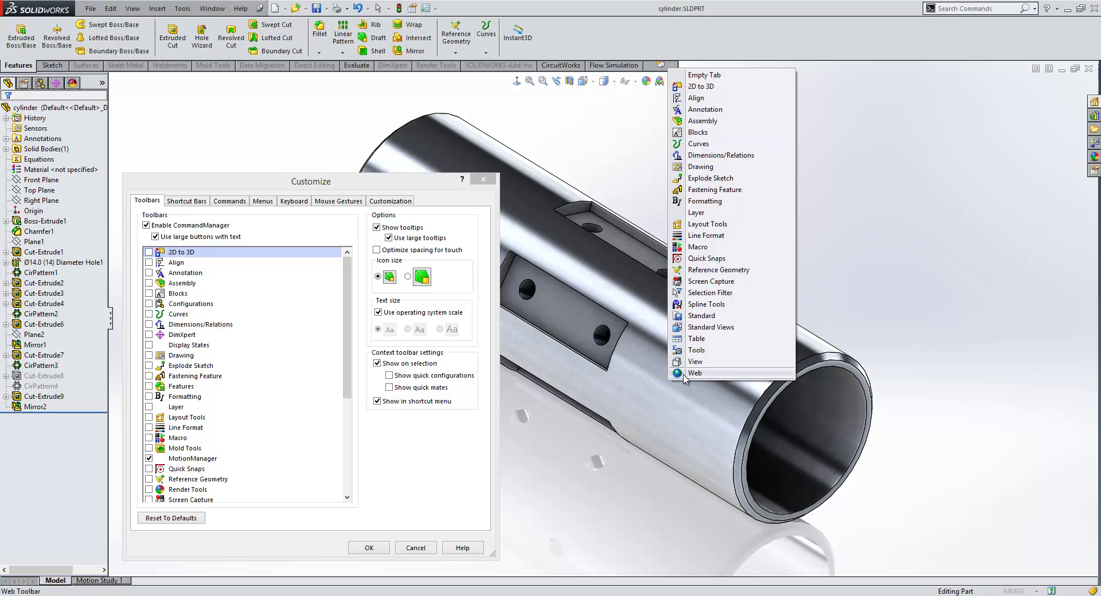
pyautogui.click(703, 77)
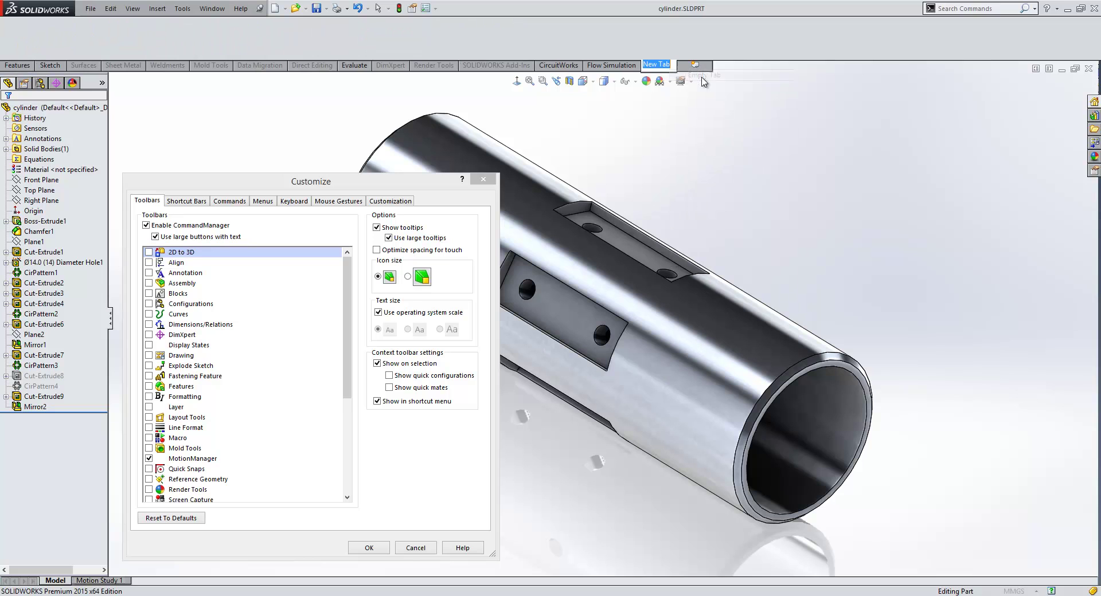
pyautogui.write('Commonly used tools')
pyautogui.press('Return')
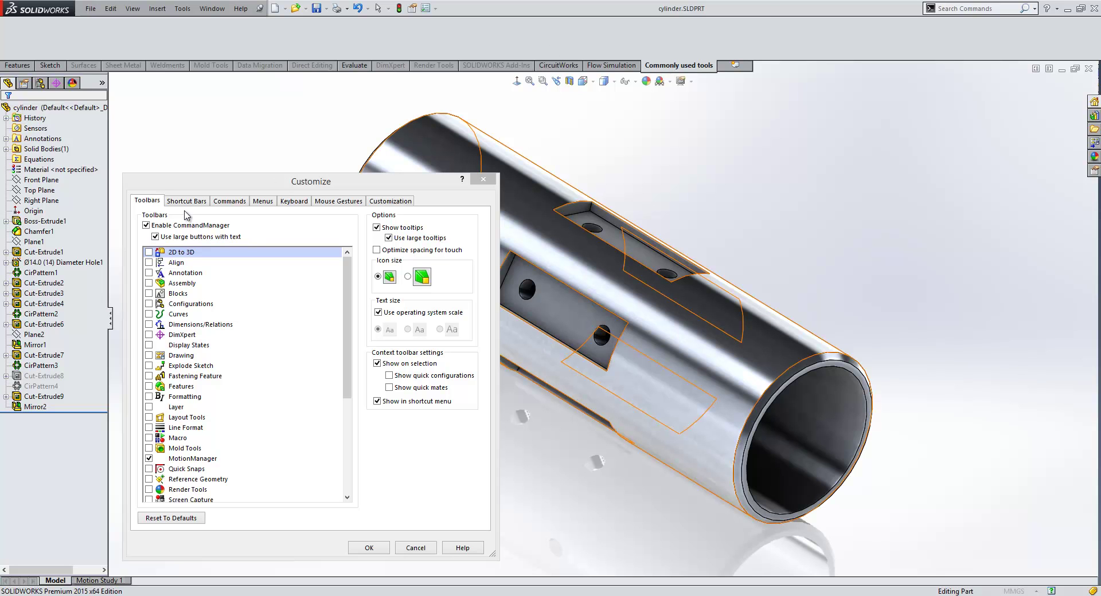
# Drag Sketch, Corner Rectangle and Circle from Flyout Toolbars onto the new tab
pyautogui.click(235, 202)
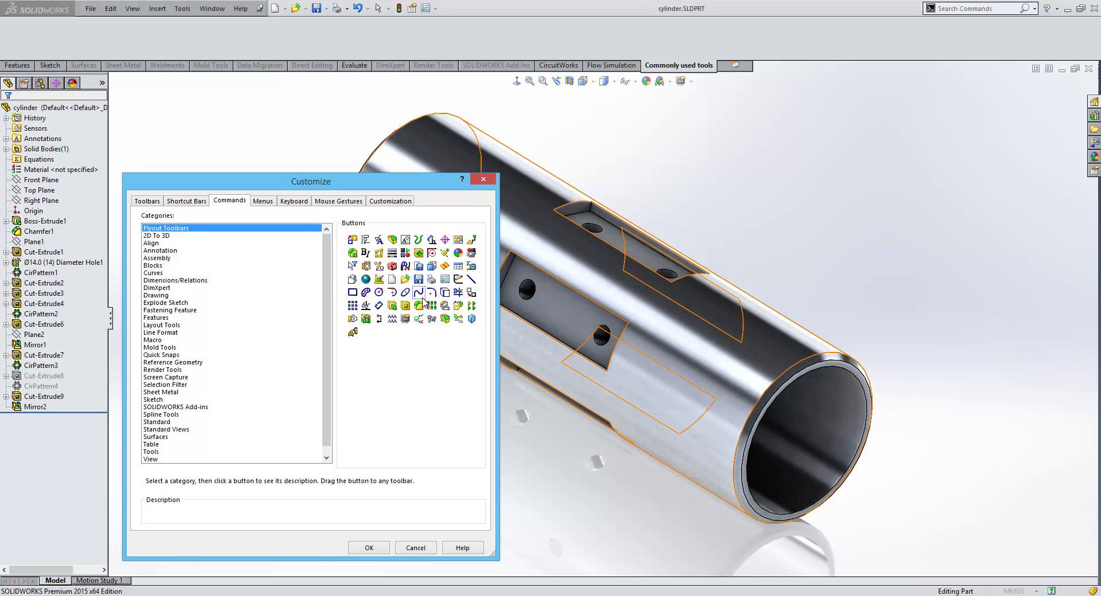
pyautogui.moveTo(458, 279)
pyautogui.mouseDown()
pyautogui.moveTo(328, 224)
pyautogui.moveTo(22, 49)
pyautogui.mouseUp()
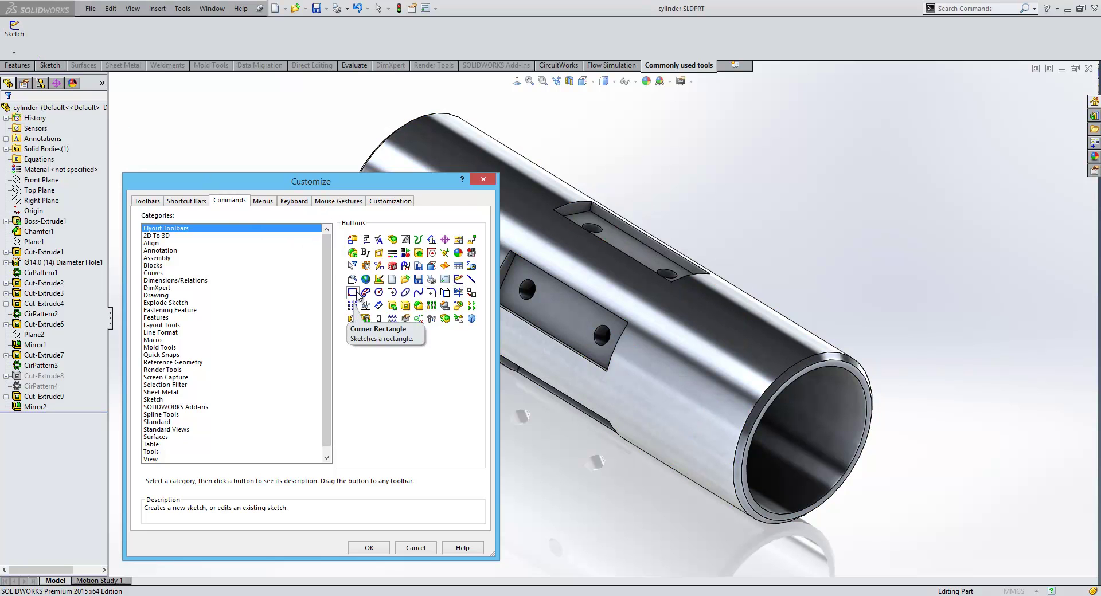
pyautogui.moveTo(353, 292); pyautogui.dragTo(71, 41)
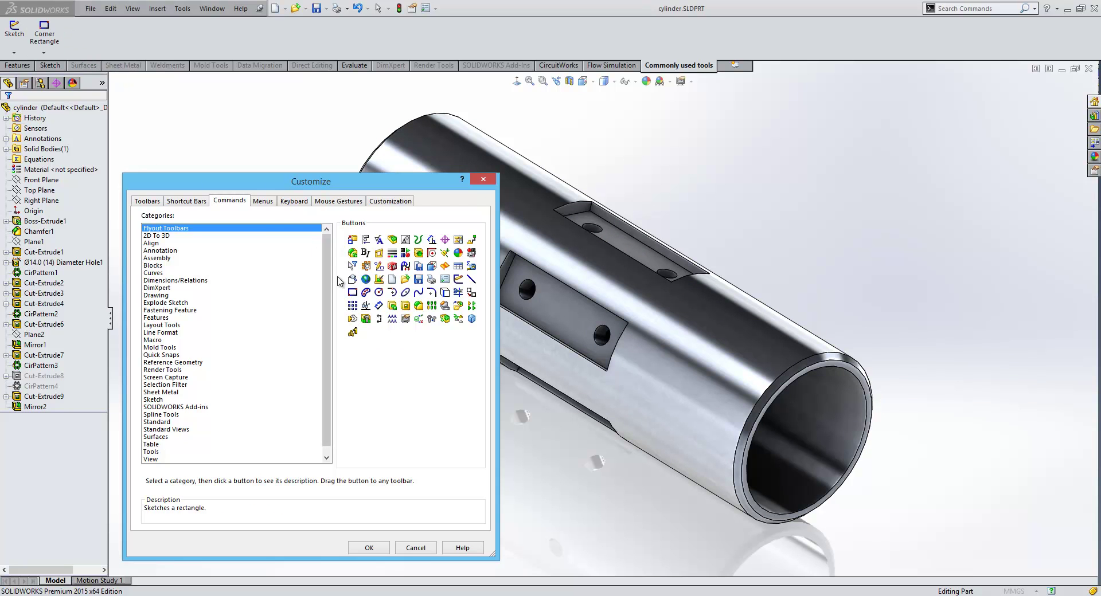
pyautogui.moveTo(378, 292); pyautogui.dragTo(95, 49)
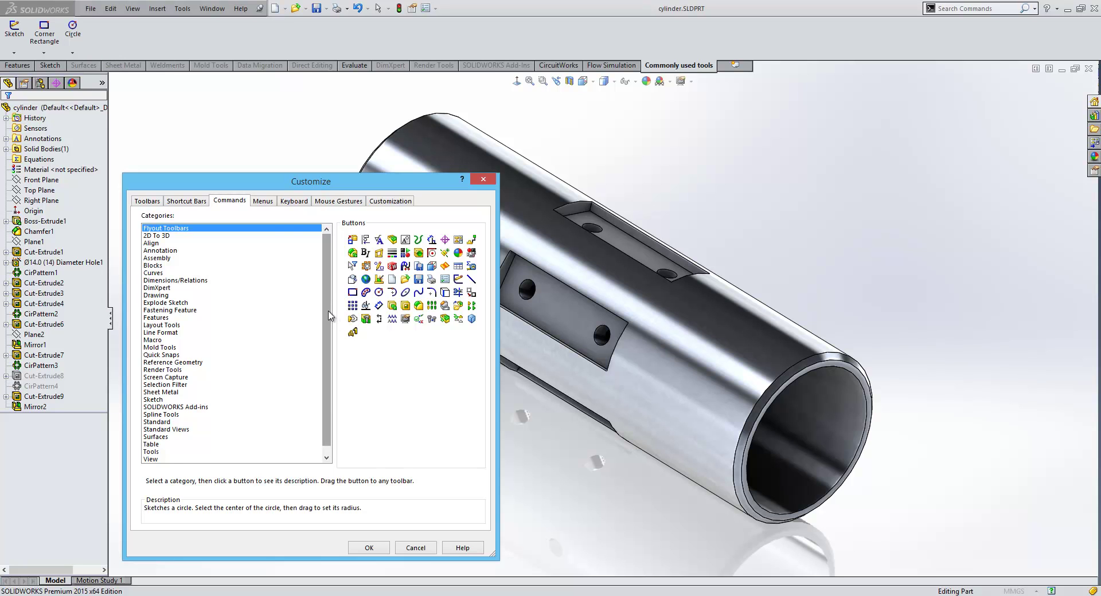
pyautogui.scroll(-1, 325, 327)
# Add Convert Entities and Offset Entities from Sketch, and Smart Dimension from Dimensions/Relations
pyautogui.click(163, 392)
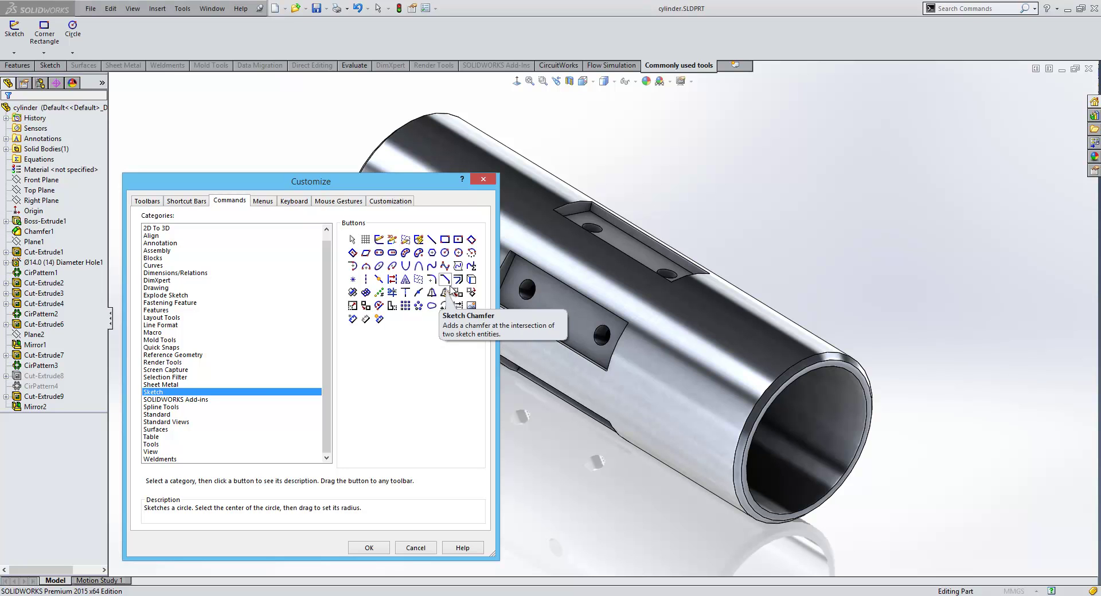
pyautogui.moveTo(405, 240); pyautogui.dragTo(98, 37)
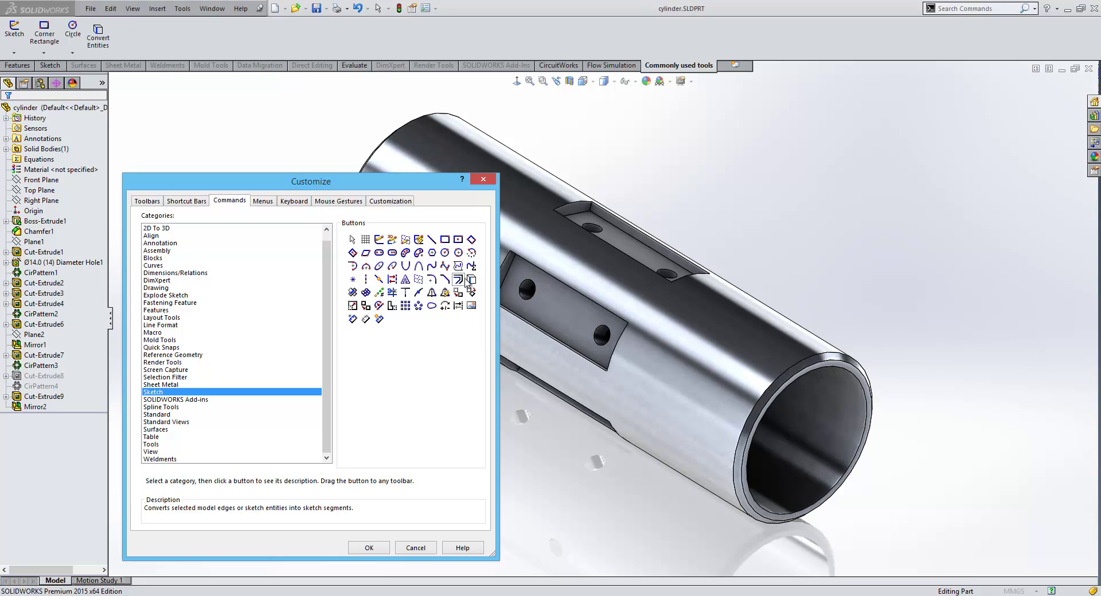
pyautogui.moveTo(474, 281); pyautogui.dragTo(124, 55)
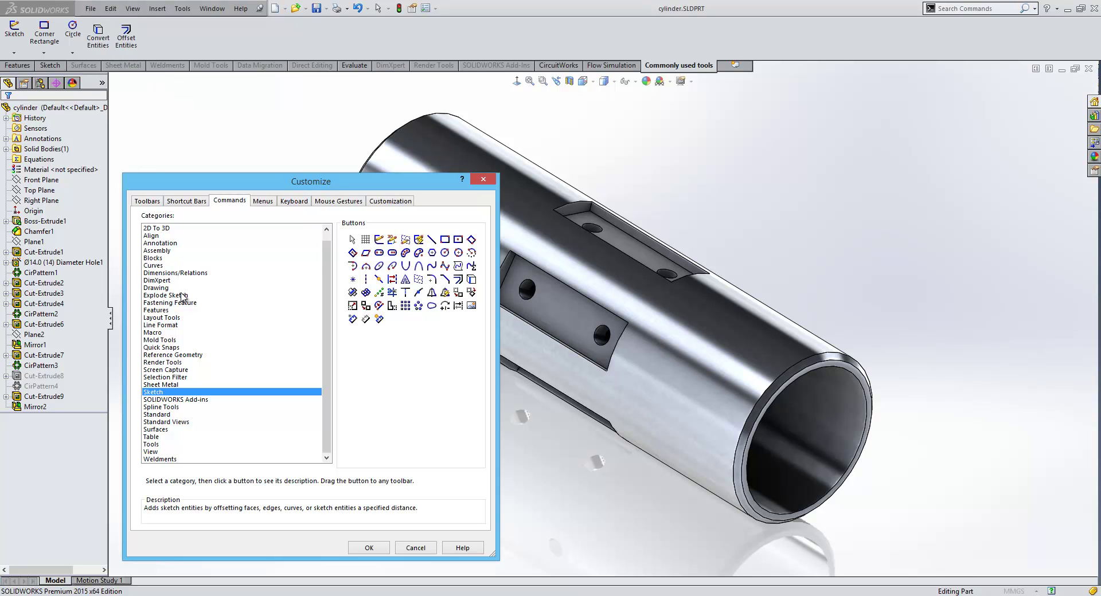
pyautogui.click(182, 274)
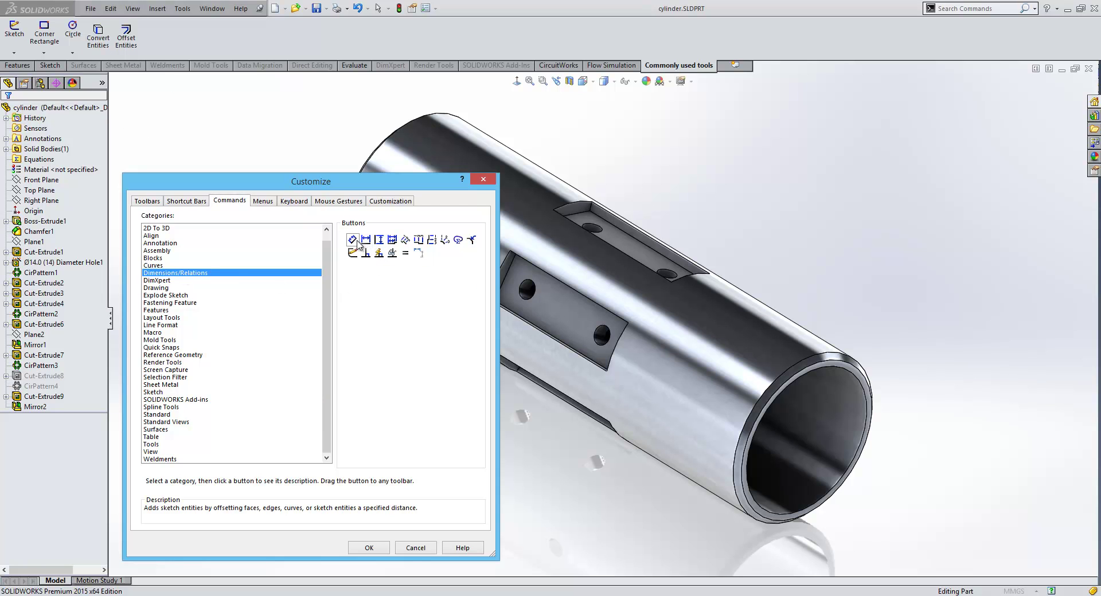
pyautogui.moveTo(357, 244); pyautogui.dragTo(153, 50)
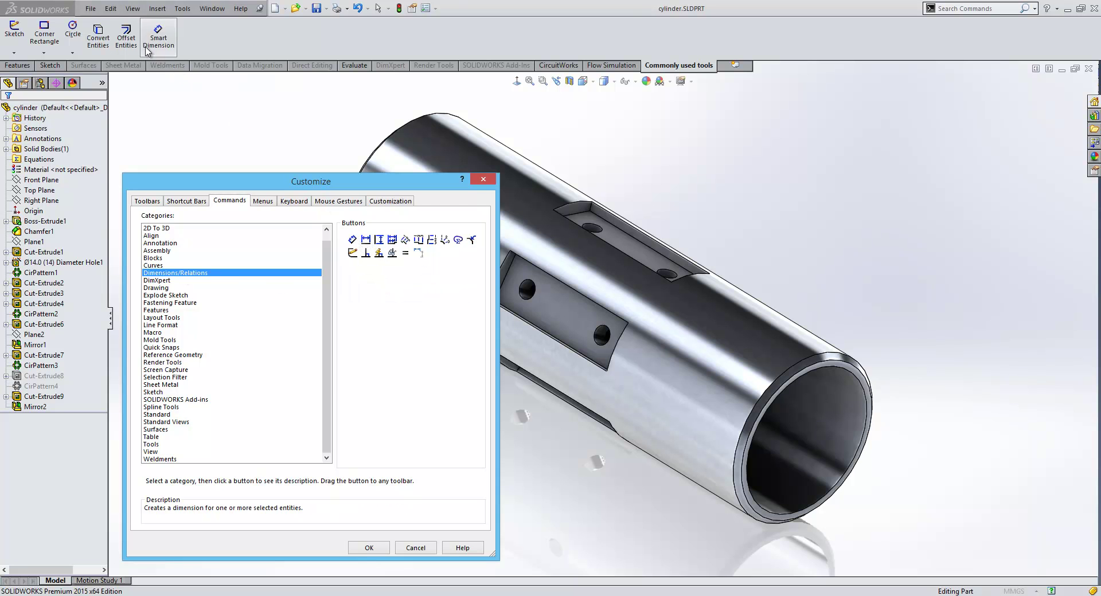
# Turn off Text Below for Convert Entities, Offset Entities and Smart Dimension
pyautogui.rightClick(101, 46)
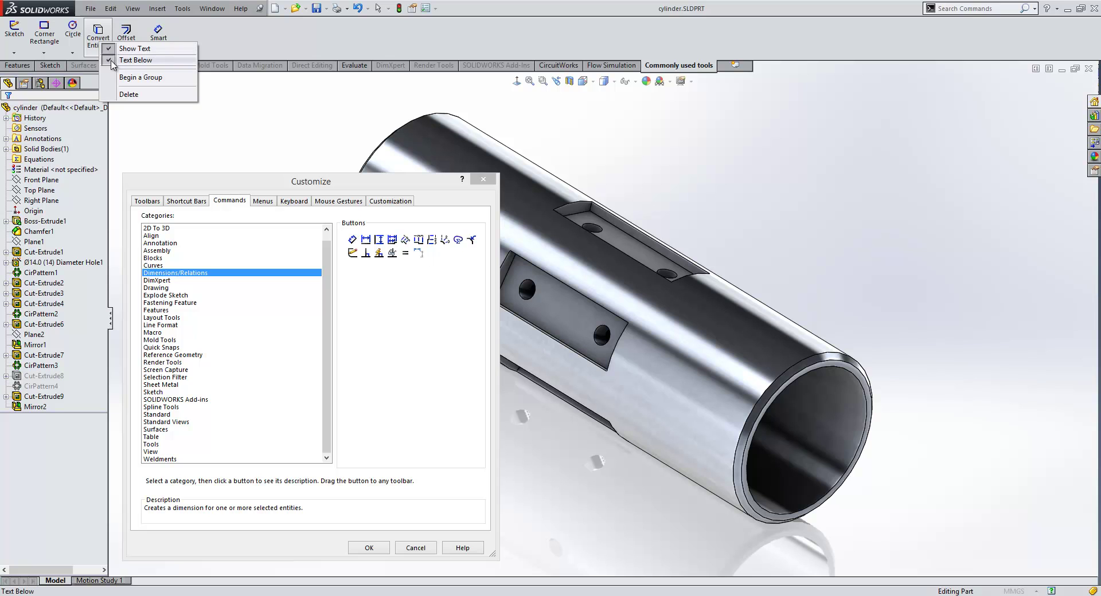
pyautogui.click(112, 60)
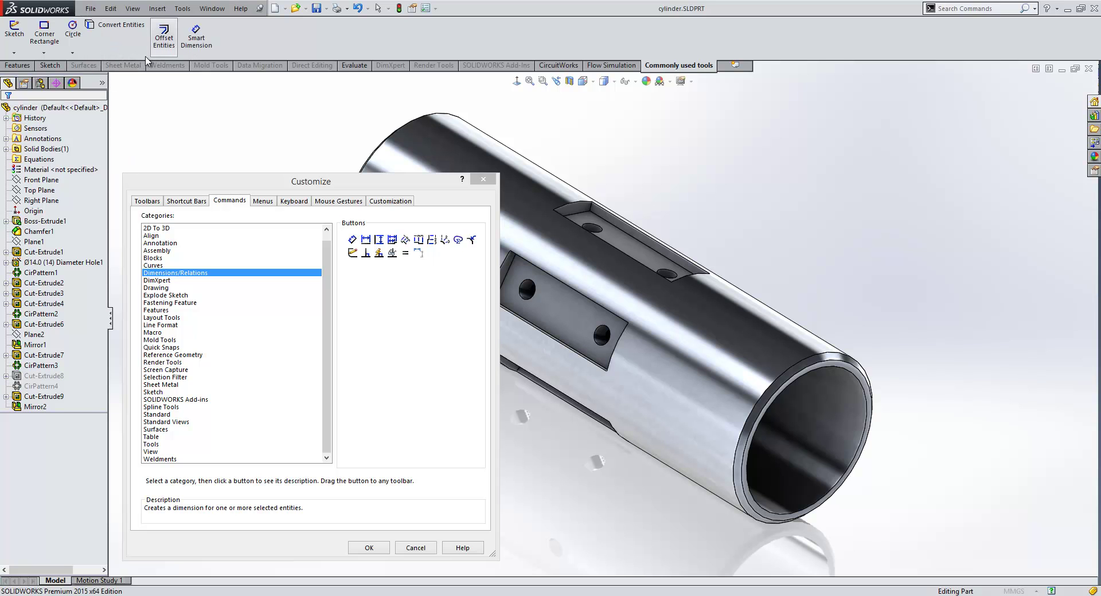
pyautogui.rightClick(171, 47)
pyautogui.click(202, 63)
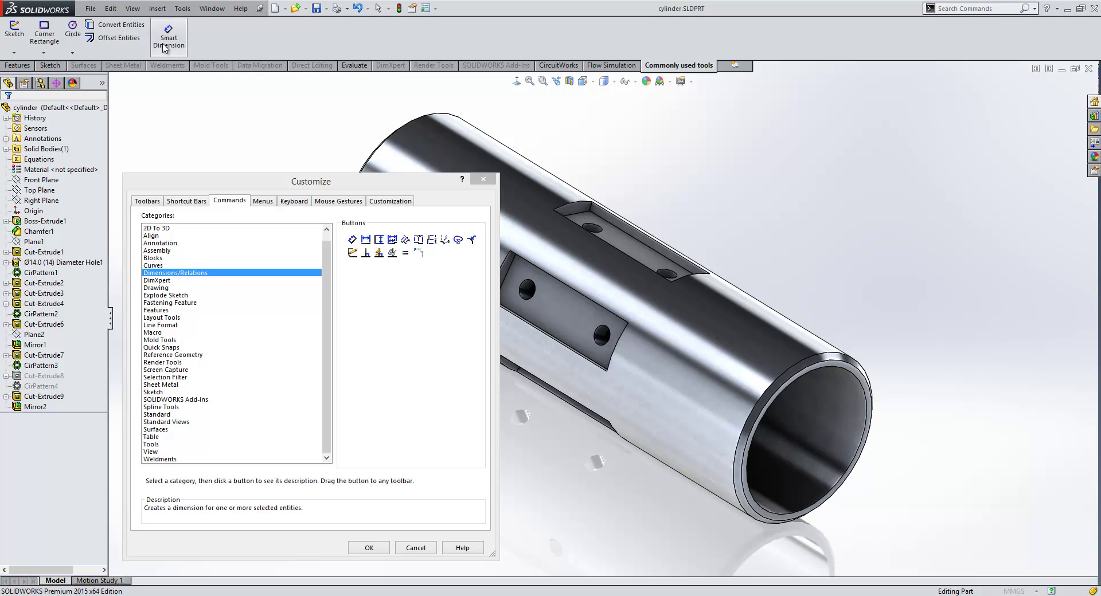
pyautogui.rightClick(164, 46)
pyautogui.click(193, 63)
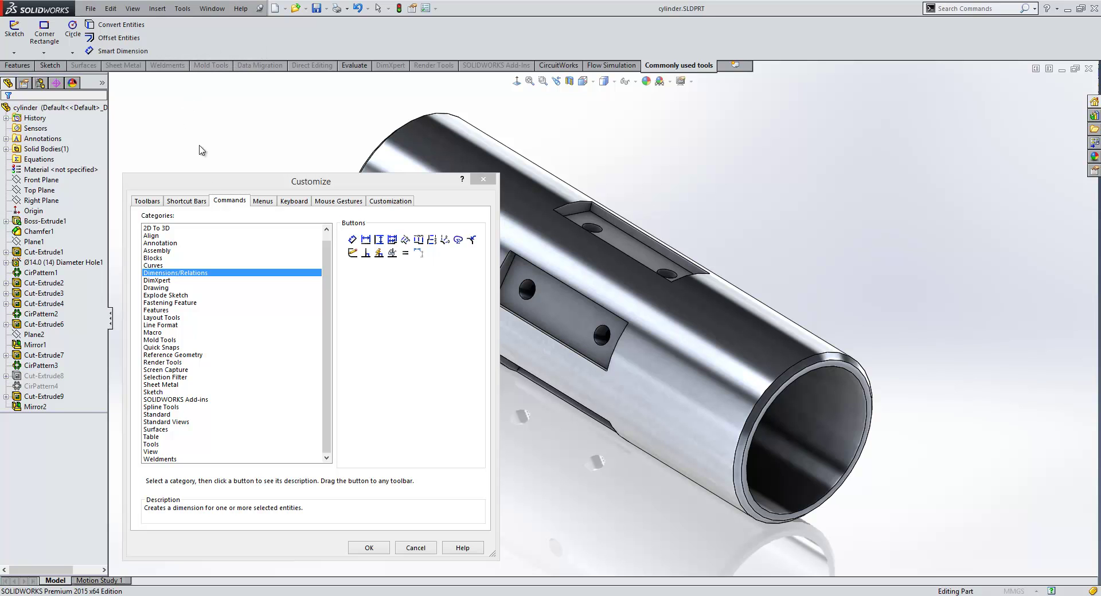
# Add Extruded Boss/Base, Extruded Cut, Fillet and Linear Pattern from Flyout Toolbars to the tab
pyautogui.moveTo(326, 285); pyautogui.dragTo(326, 278)
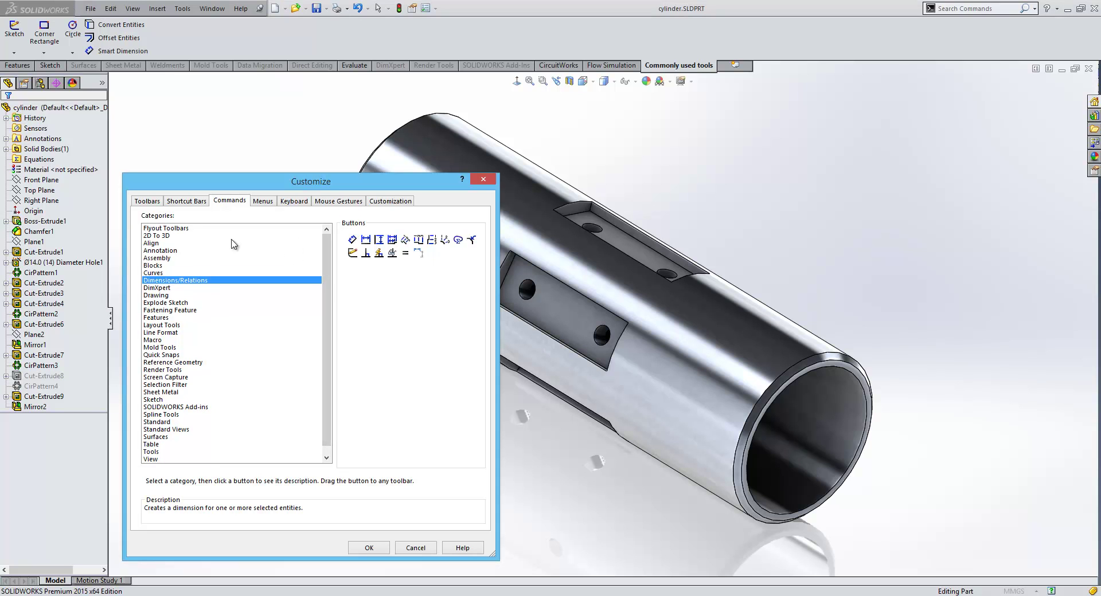
pyautogui.click(172, 228)
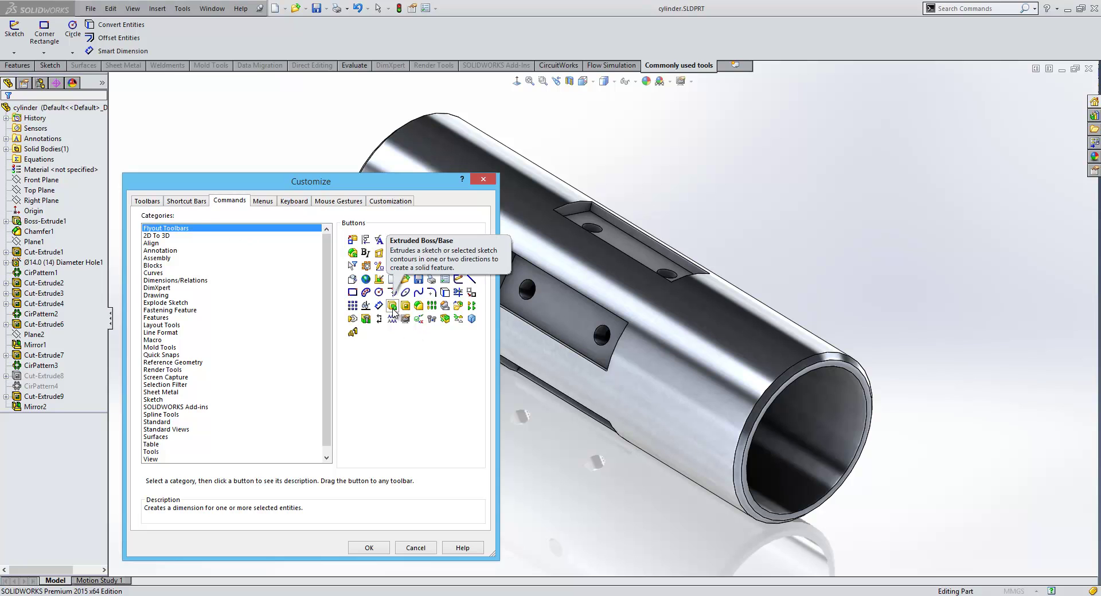
pyautogui.moveTo(393, 310); pyautogui.dragTo(190, 48)
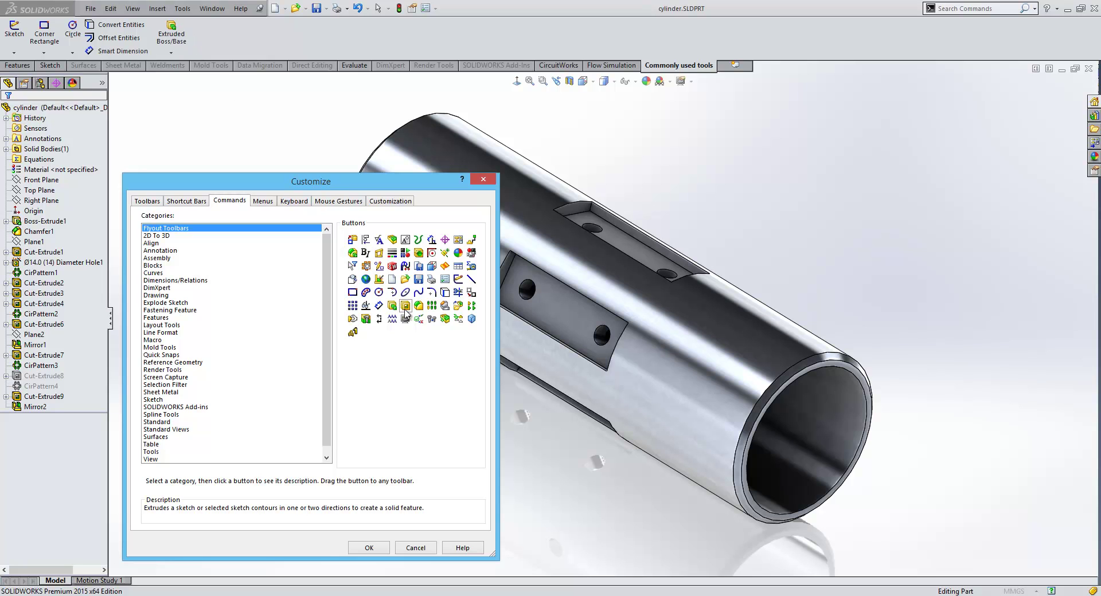
pyautogui.moveTo(405, 305); pyautogui.dragTo(206, 34)
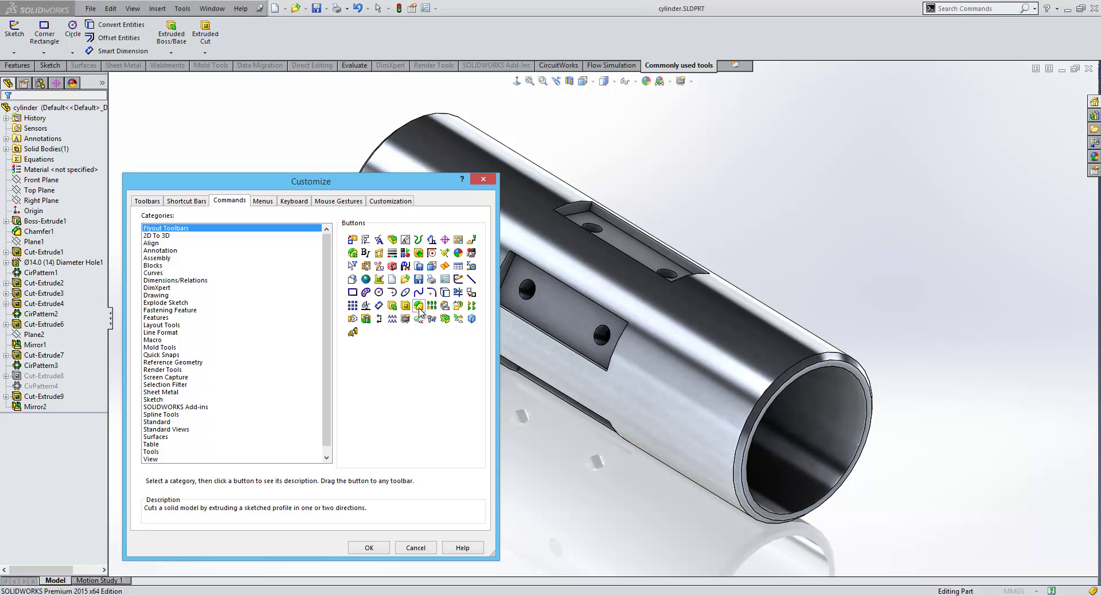
pyautogui.moveTo(419, 307); pyautogui.dragTo(245, 39)
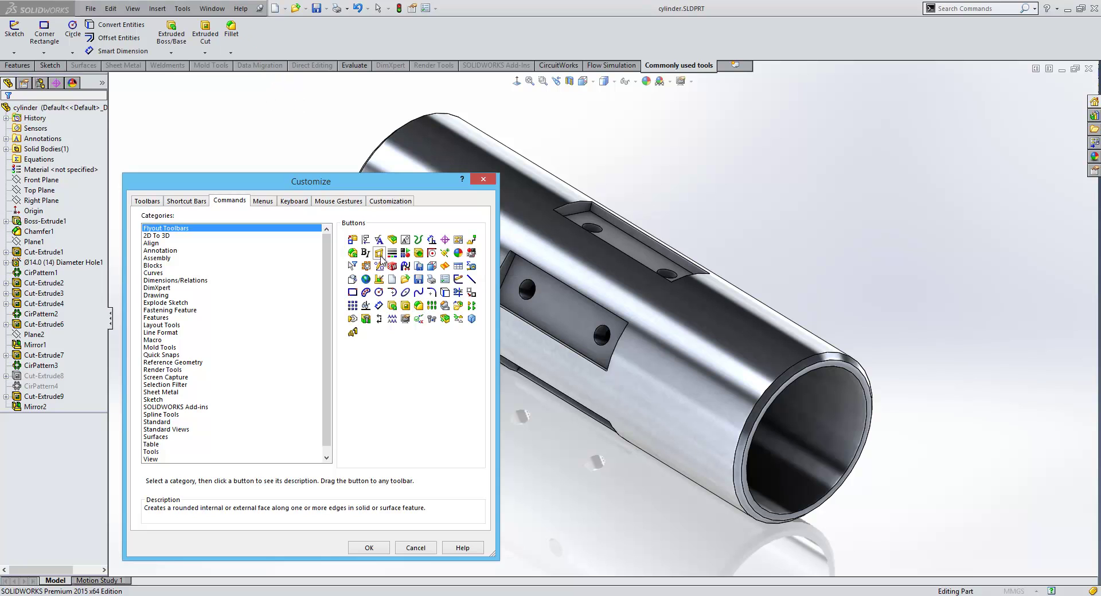
pyautogui.moveTo(430, 308); pyautogui.dragTo(286, 60)
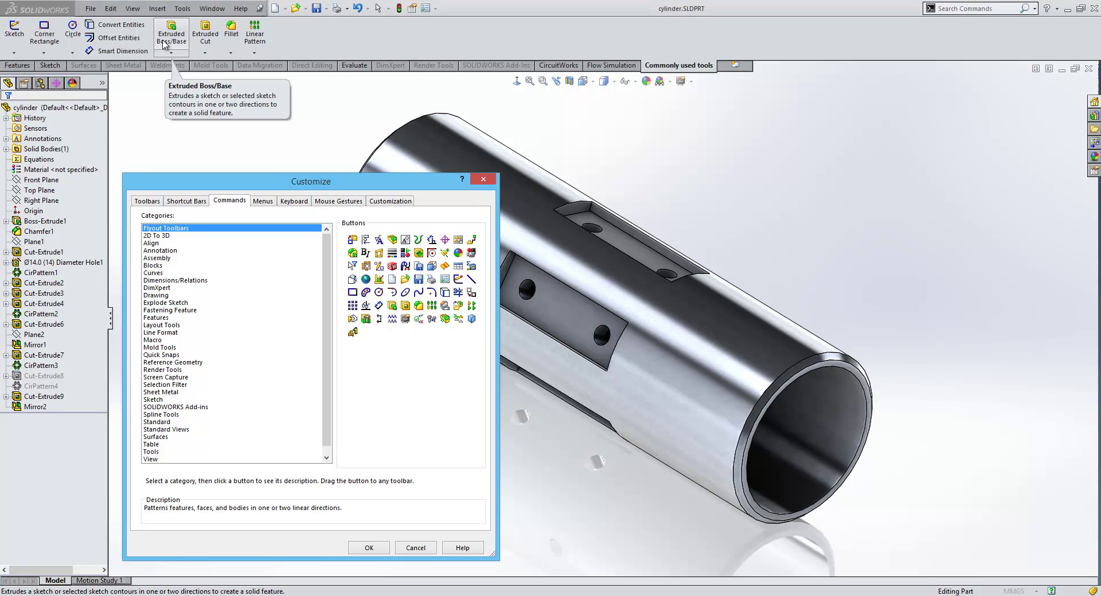
# Begin groups at Extruded Boss/Base and Sheet Metal, adding the Sheet Metal and Weldments flyouts
pyautogui.rightClick(165, 45)
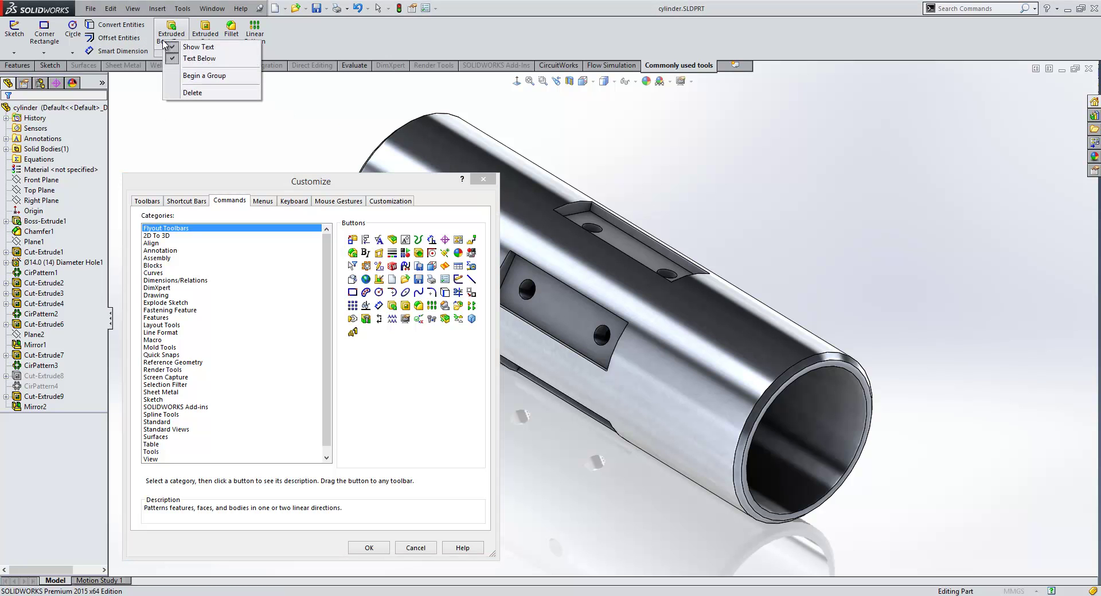
pyautogui.click(204, 76)
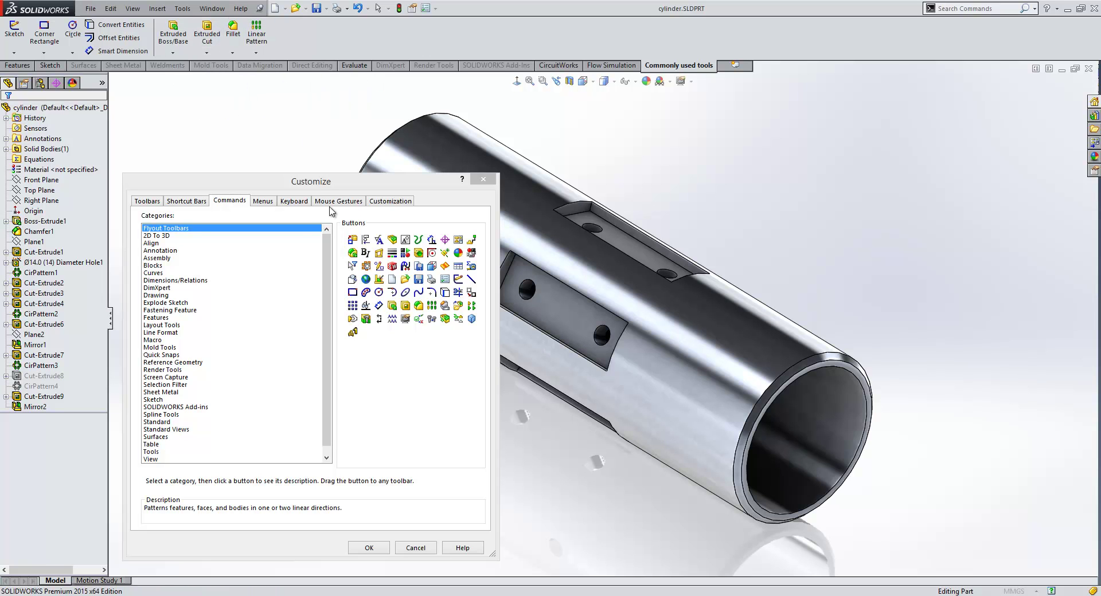
pyautogui.moveTo(352, 280); pyautogui.dragTo(313, 47)
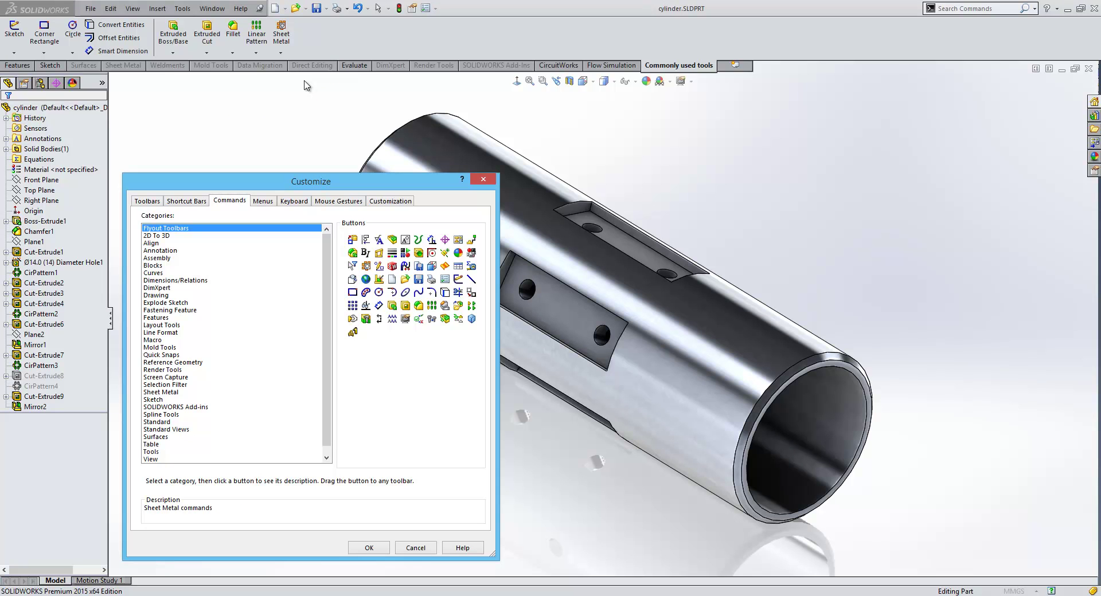
pyautogui.rightClick(291, 40)
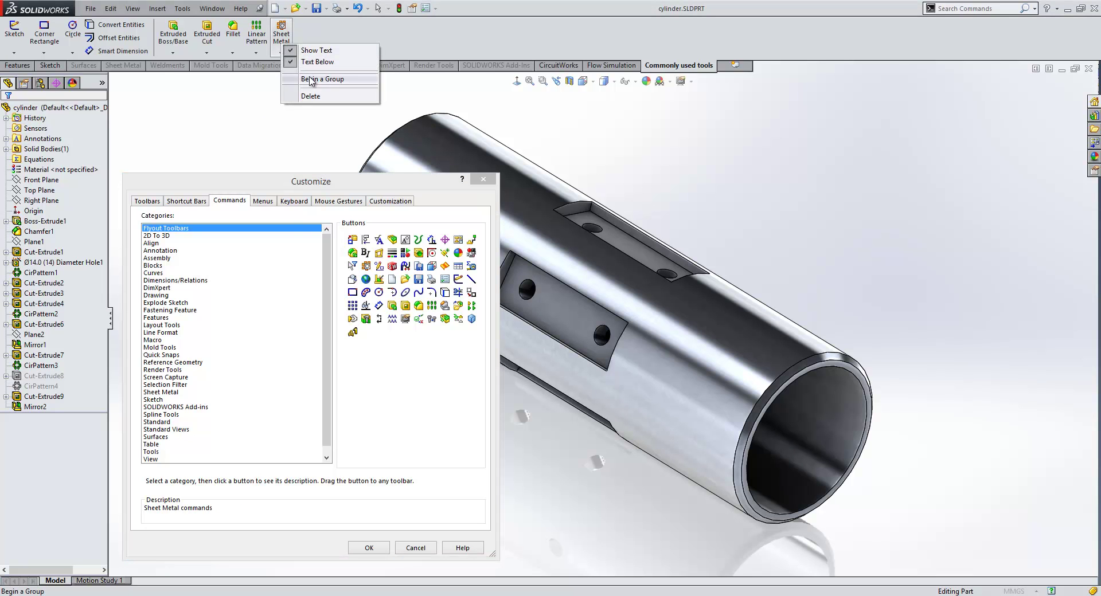
pyautogui.click(333, 81)
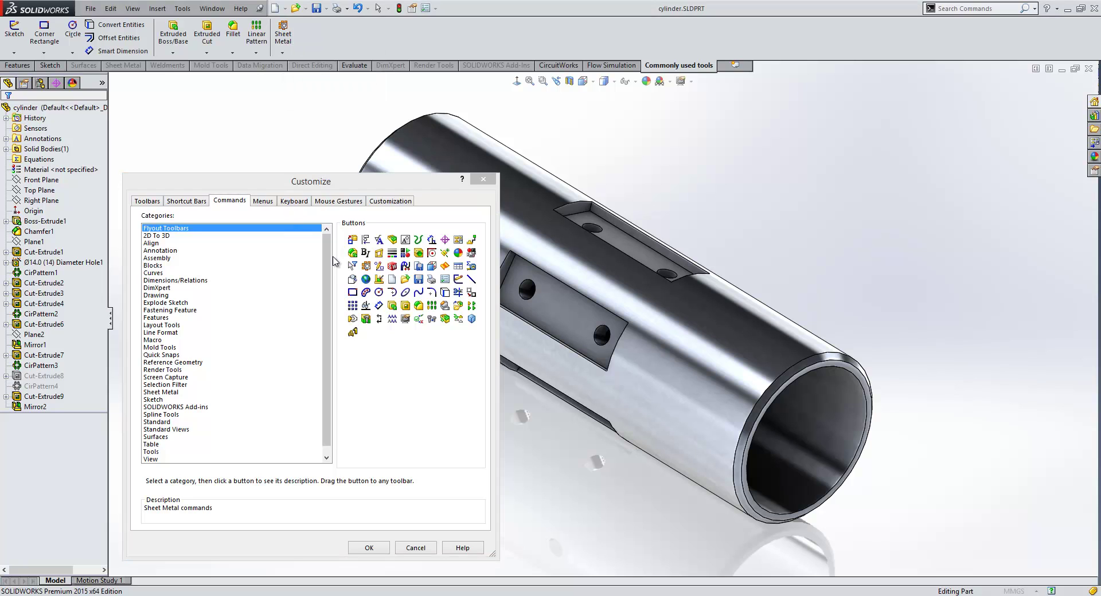
pyautogui.moveTo(379, 280); pyautogui.dragTo(316, 43)
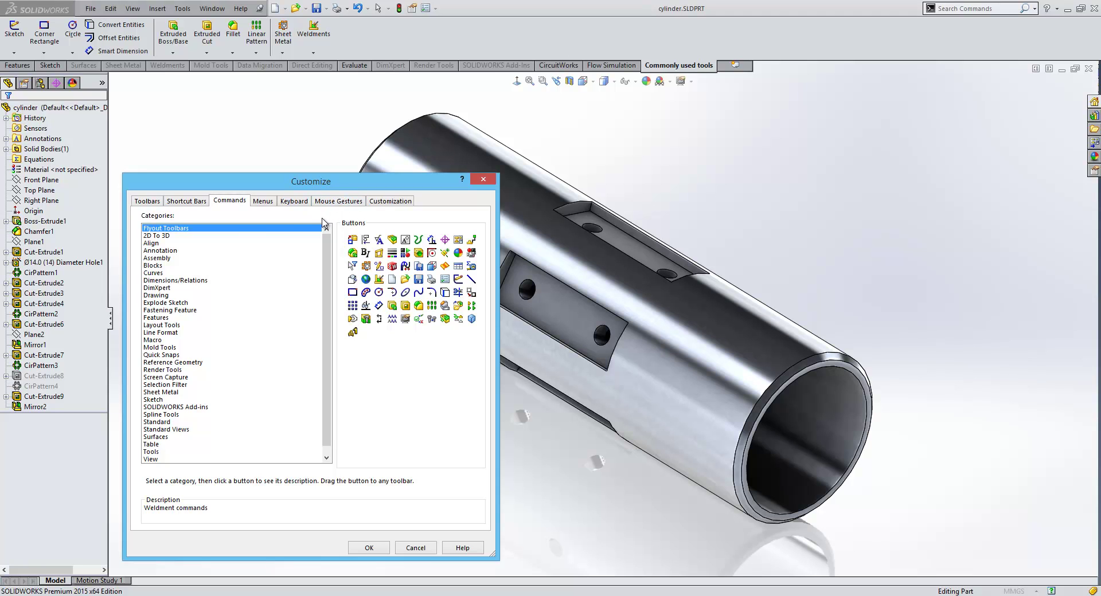
# Add Display/Delete Relations from Dimensions/Relations and make it begin its own group
pyautogui.click(190, 281)
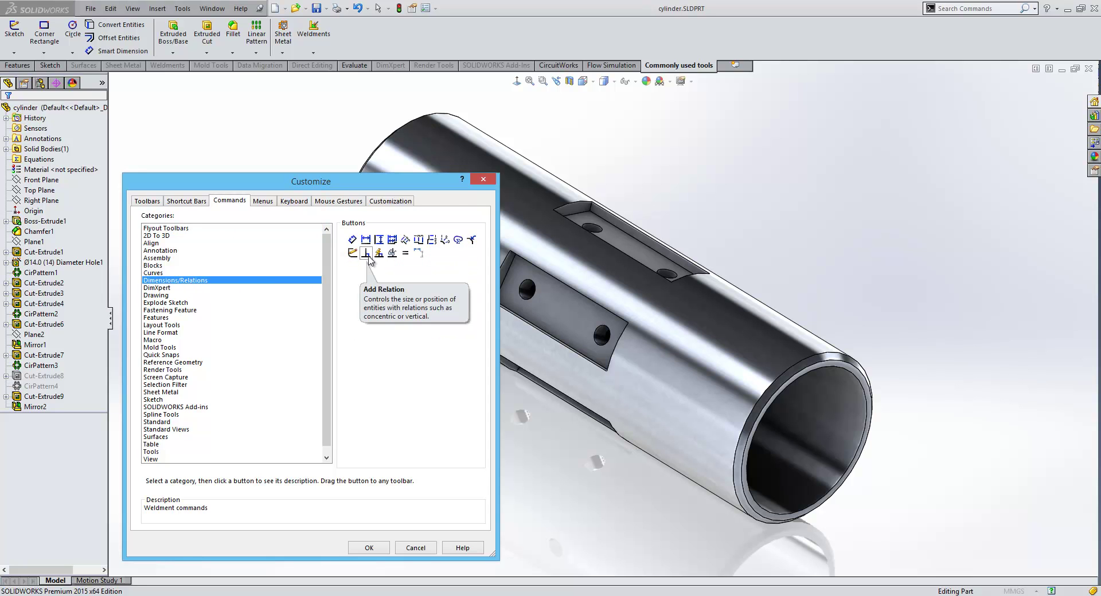
pyautogui.moveTo(392, 252); pyautogui.dragTo(357, 35)
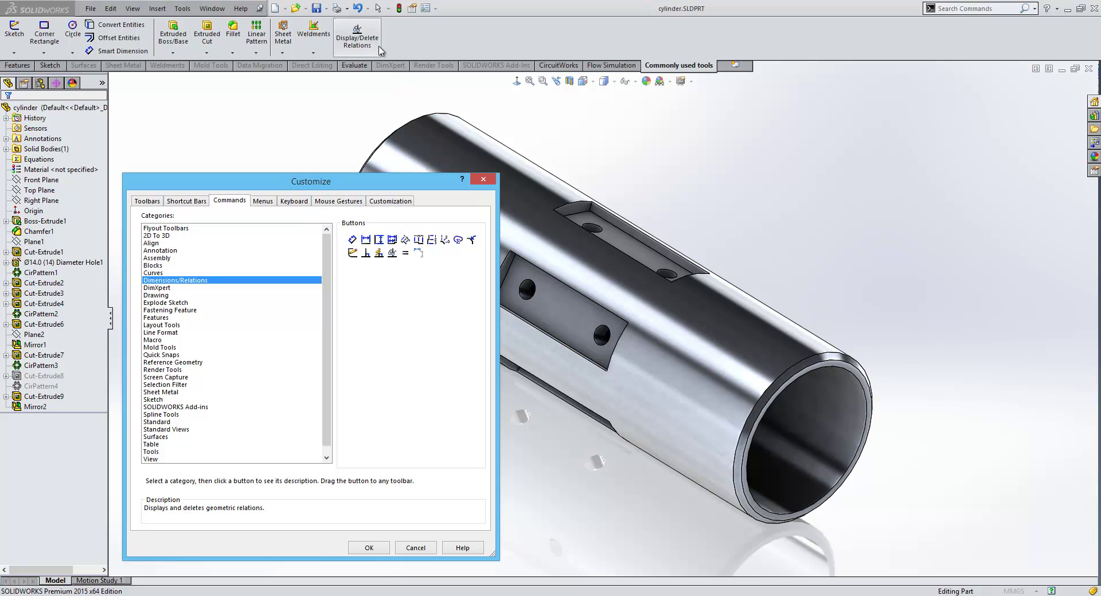
pyautogui.rightClick(345, 43)
pyautogui.click(367, 74)
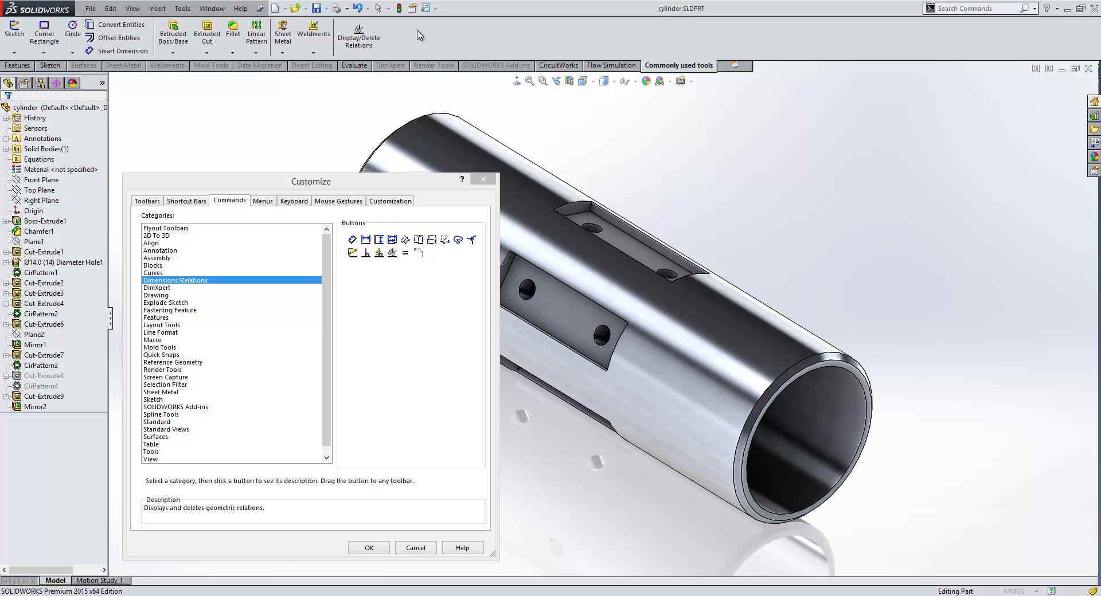
# Close Customize with OK and cycle through Evaluate, Sketch and Features back to Commonly used tools
pyautogui.click(368, 549)
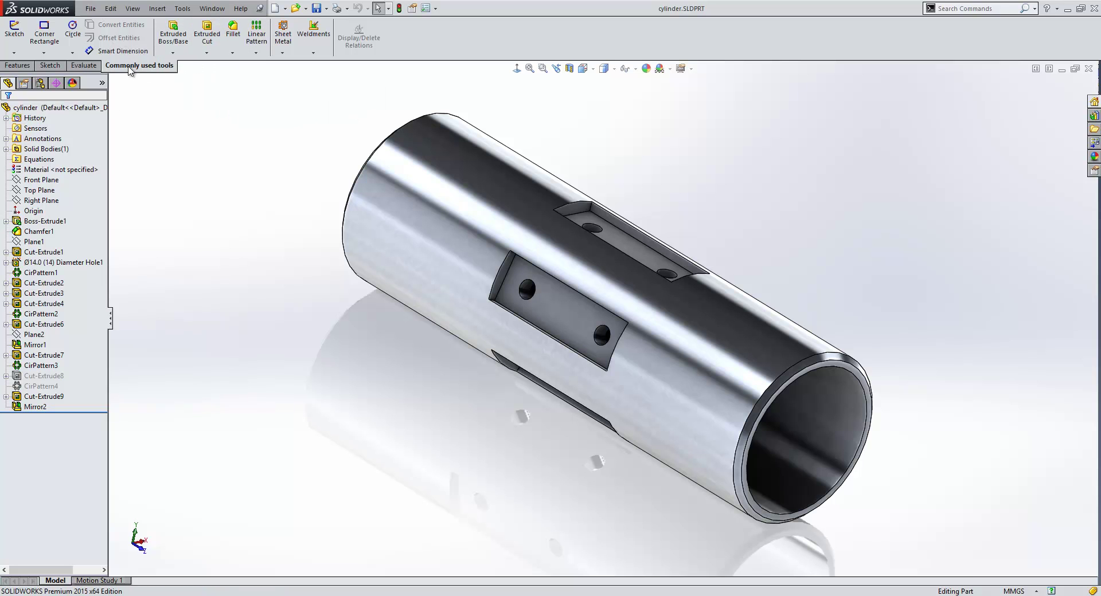
pyautogui.click(84, 65)
pyautogui.click(50, 65)
pyautogui.click(23, 65)
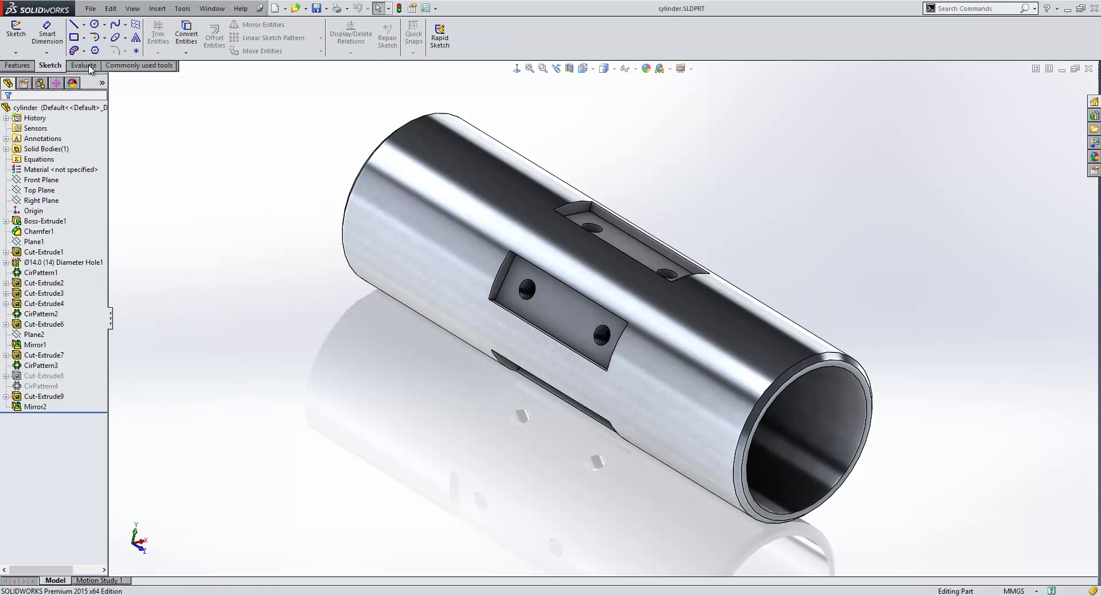
pyautogui.click(83, 65)
pyautogui.click(139, 65)
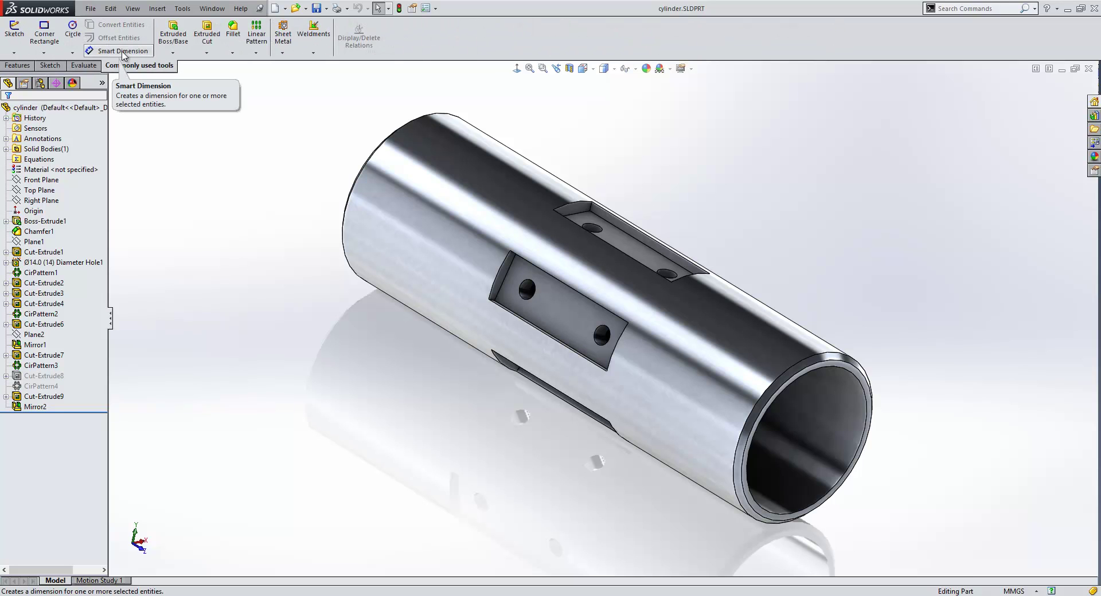
# Check each flyout on Commonly used tools, from Sketch through Weldments
pyautogui.click(13, 54)
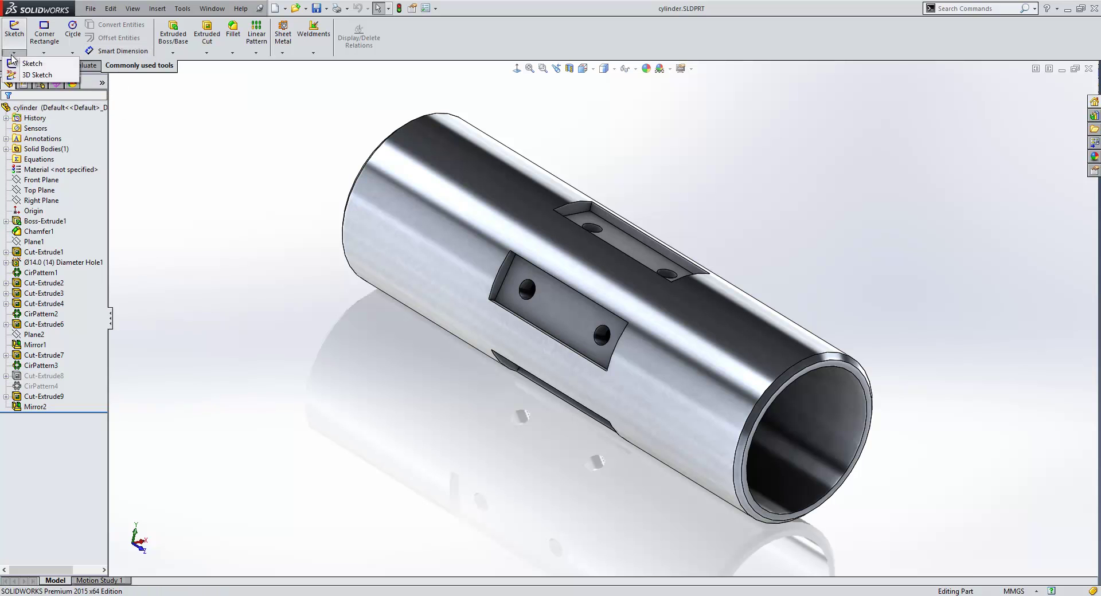
pyautogui.click(44, 54)
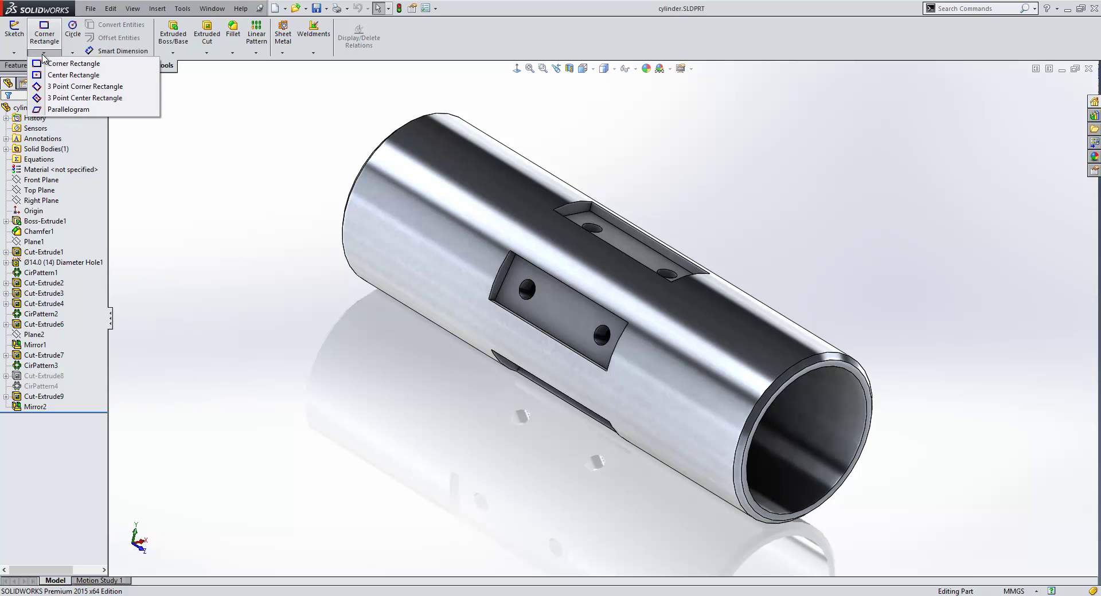
pyautogui.click(72, 53)
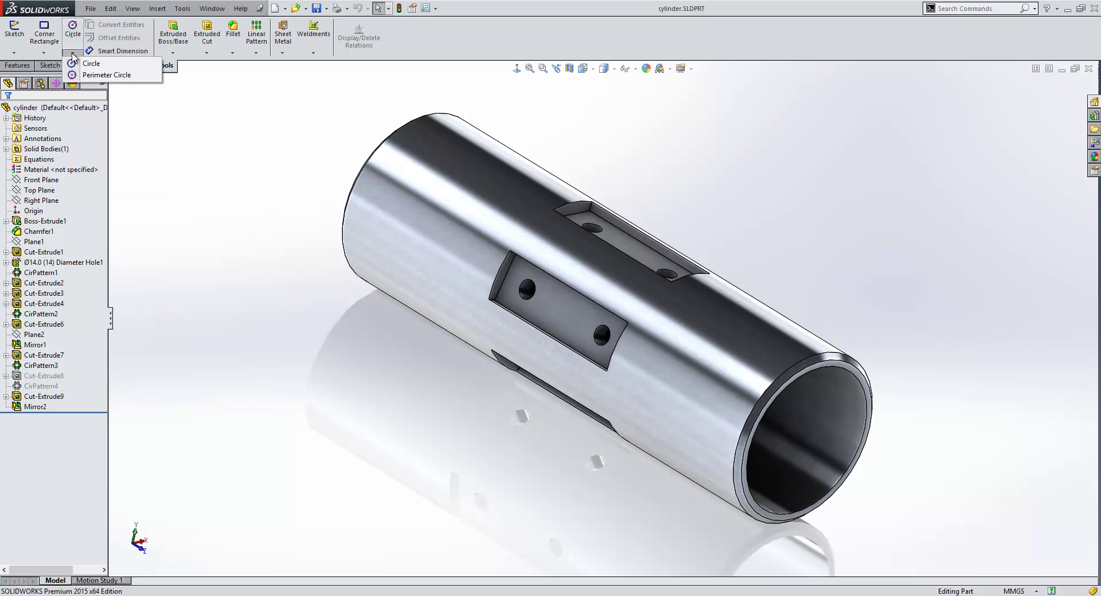
pyautogui.click(173, 53)
pyautogui.click(208, 53)
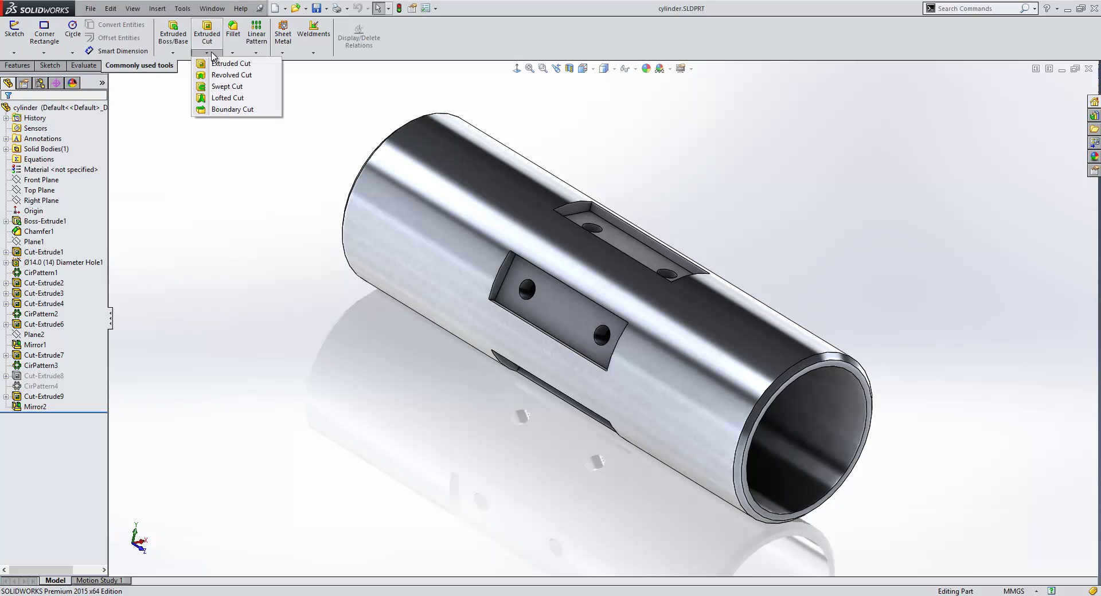
pyautogui.click(232, 54)
pyautogui.click(256, 54)
pyautogui.click(282, 53)
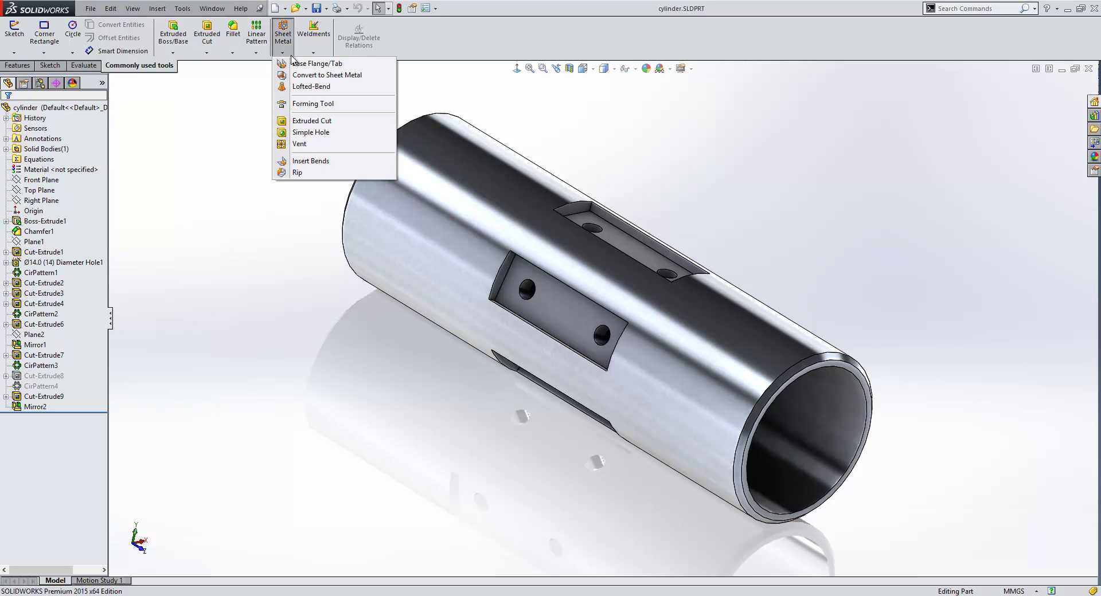
pyautogui.click(313, 54)
pyautogui.click(261, 178)
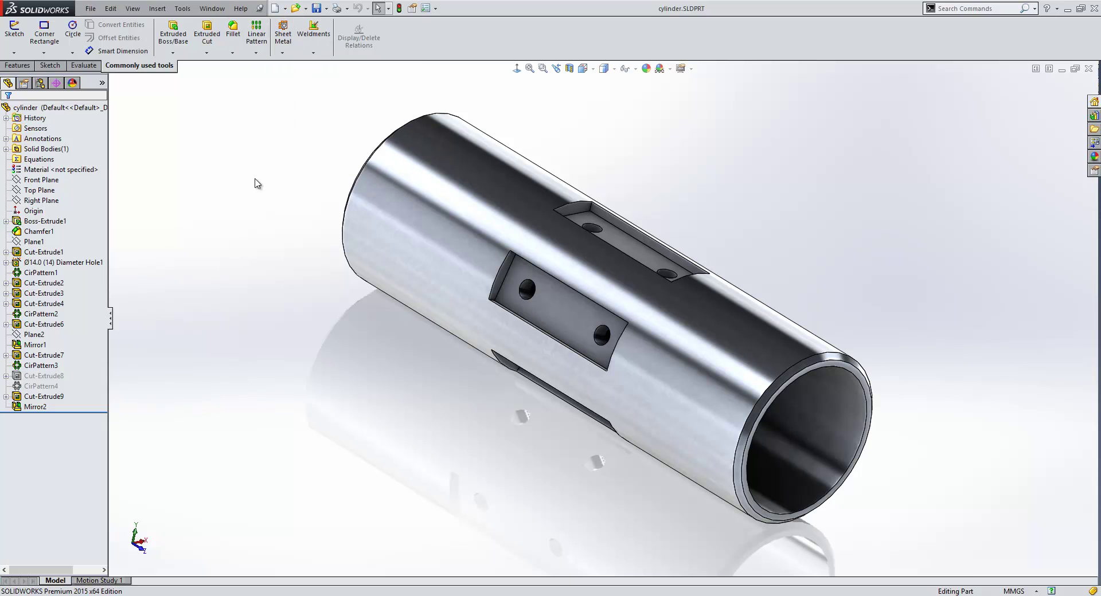